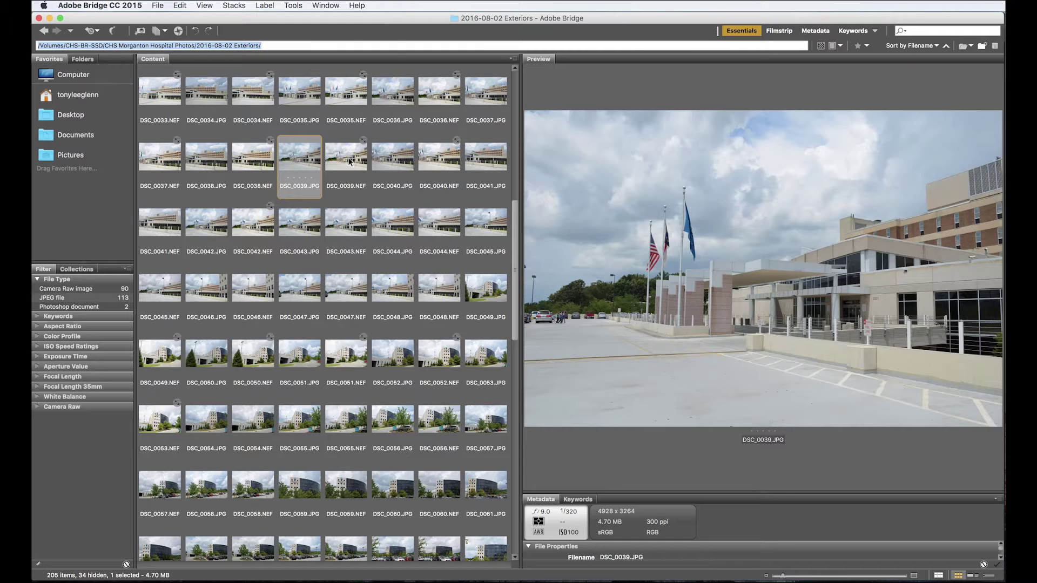
Step: Preview the raw shots DSC_0039.NEF, DSC_0040.NEF and DSC_0041.NEF in Bridge one after another
{"action": "left_click", "coordinate": [350, 161]}
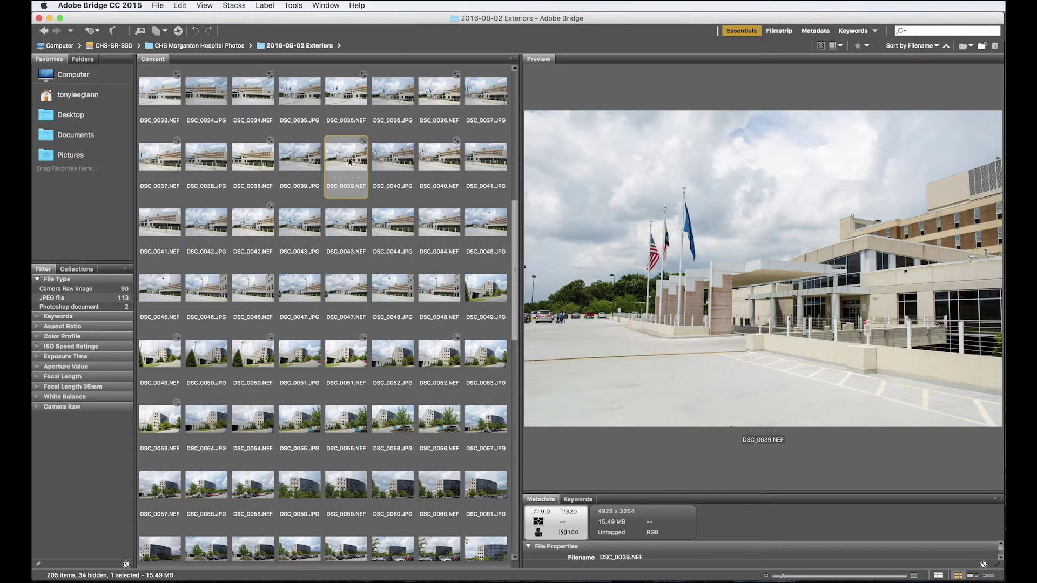
{"action": "left_click", "coordinate": [437, 164]}
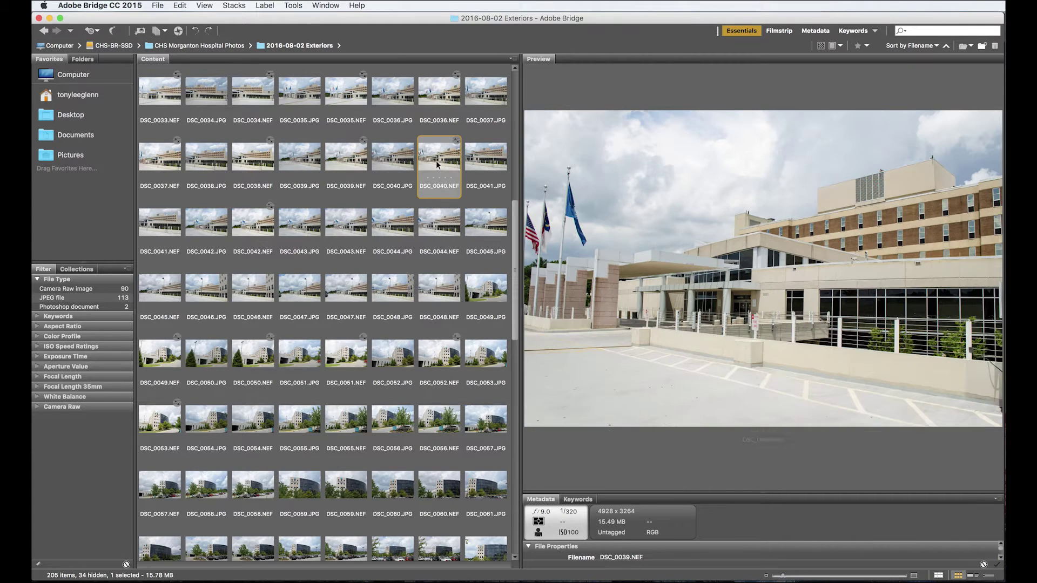
{"action": "left_click", "coordinate": [172, 228]}
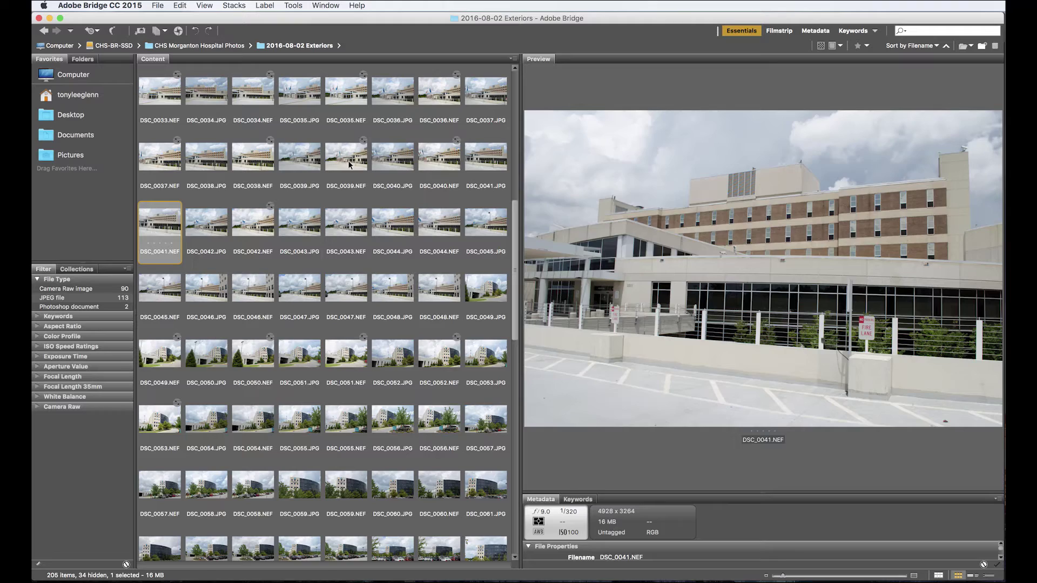
Step: Select DSC_0039, DSC_0040 and DSC_0041 NEF files and send them to Photomerge via Tools > Photoshop
{"action": "left_click", "coordinate": [361, 164]}
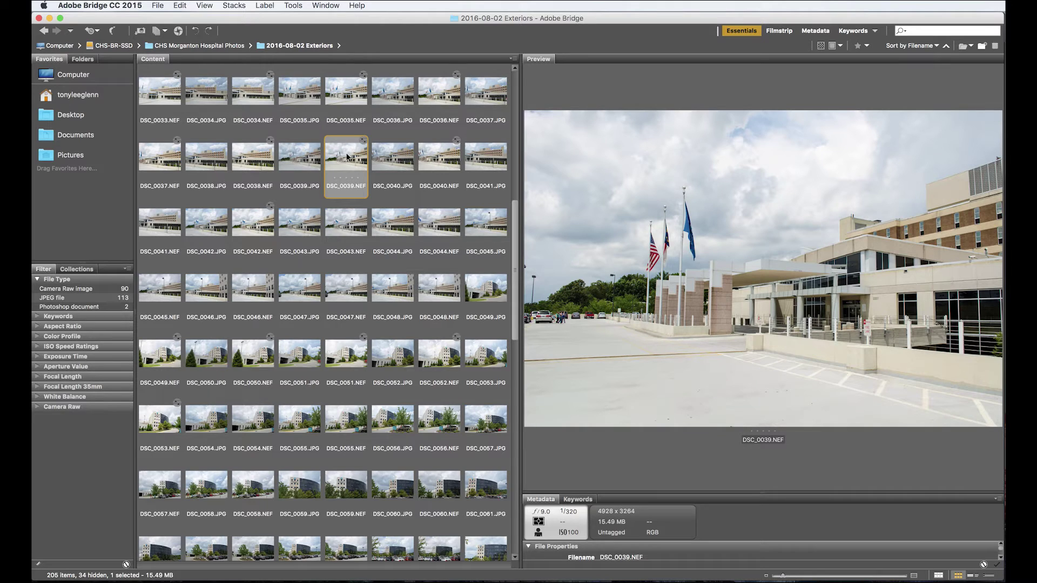
{"action": "left_click", "coordinate": [442, 162], "text": "super"}
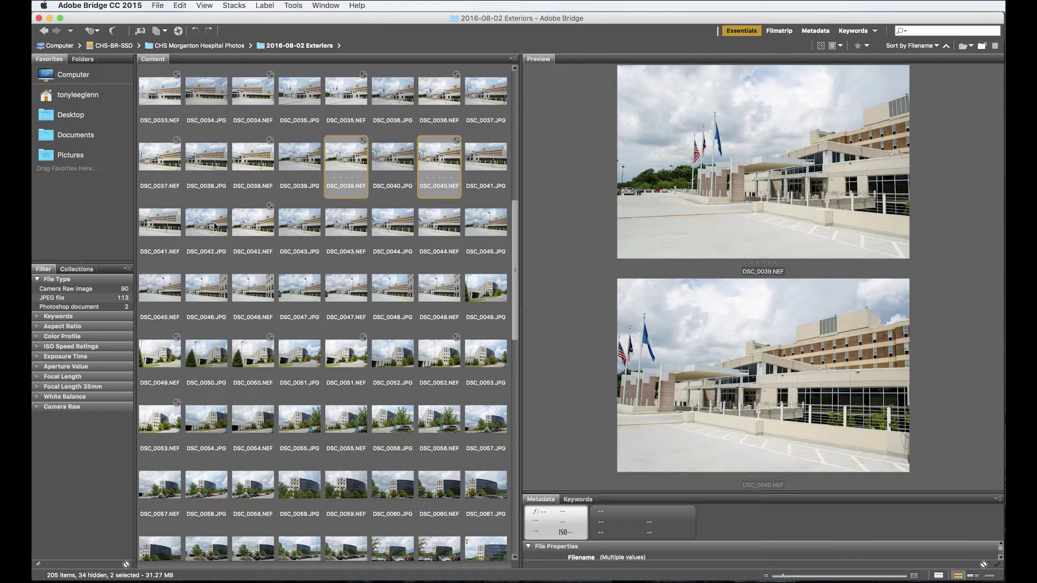
{"action": "left_click", "coordinate": [164, 234], "text": "super"}
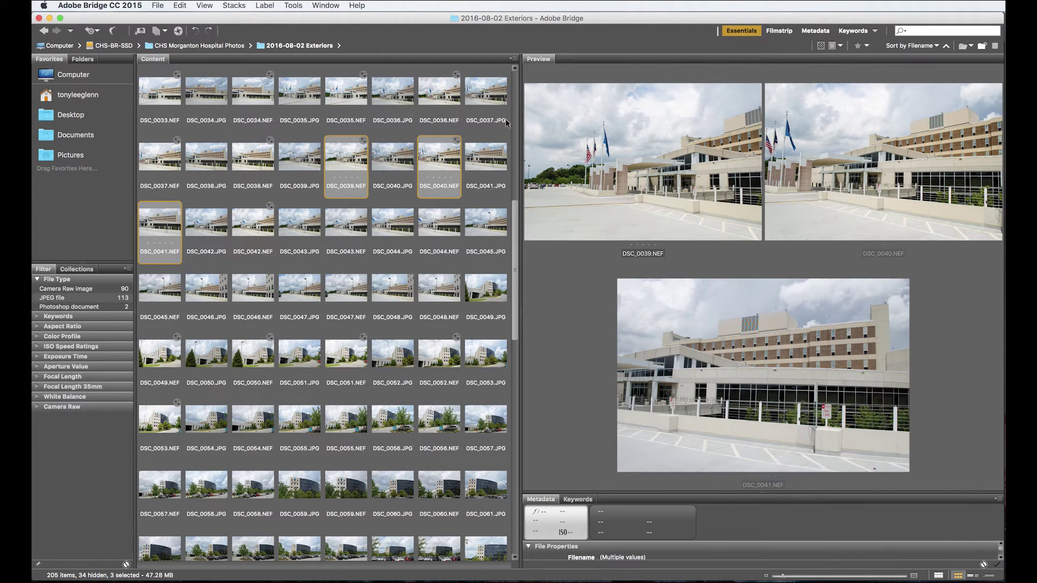
{"action": "left_click", "coordinate": [295, 7]}
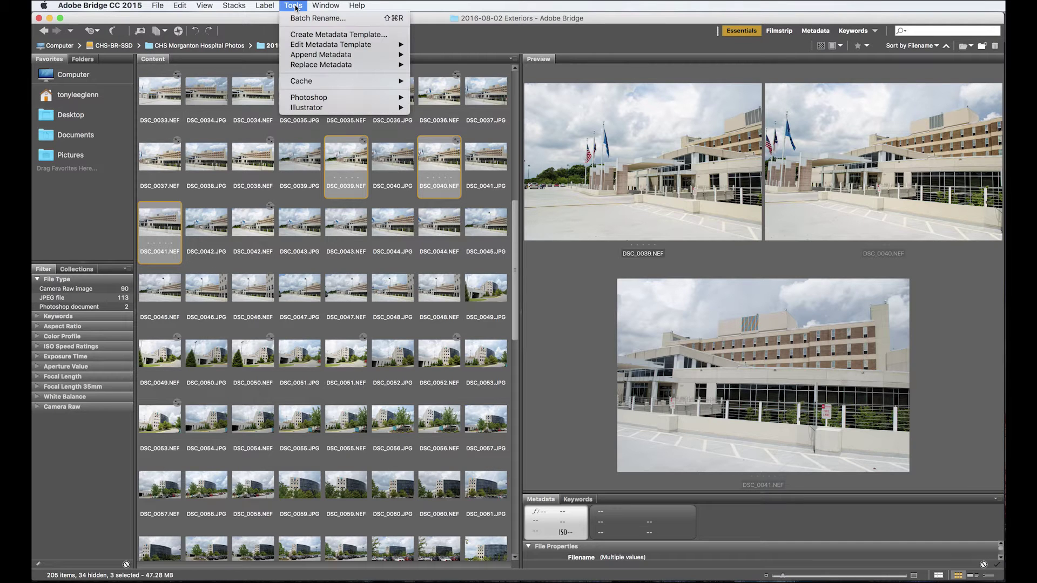
{"action": "mouse_move", "coordinate": [322, 99]}
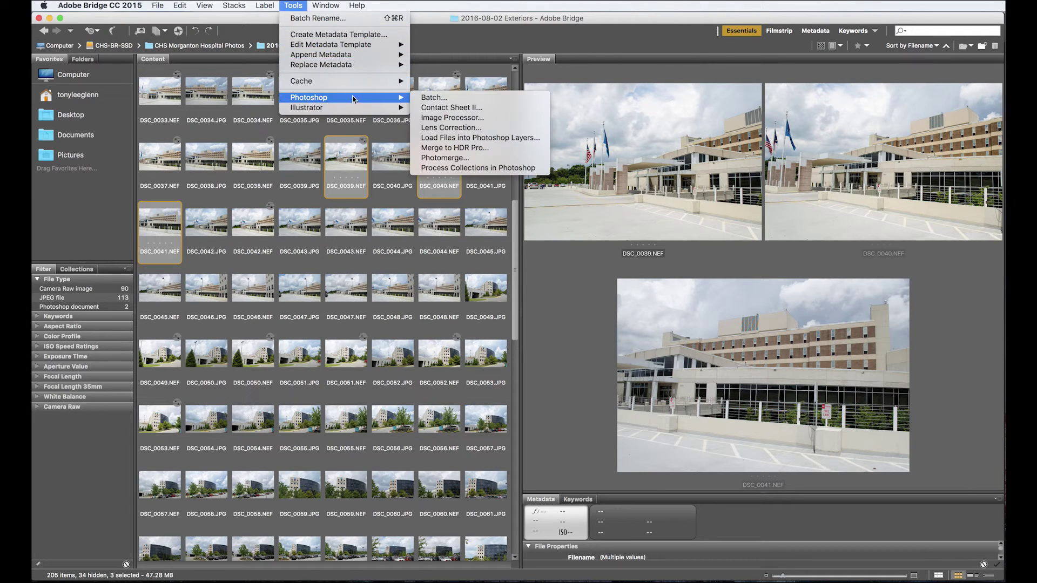
{"action": "left_click", "coordinate": [450, 158]}
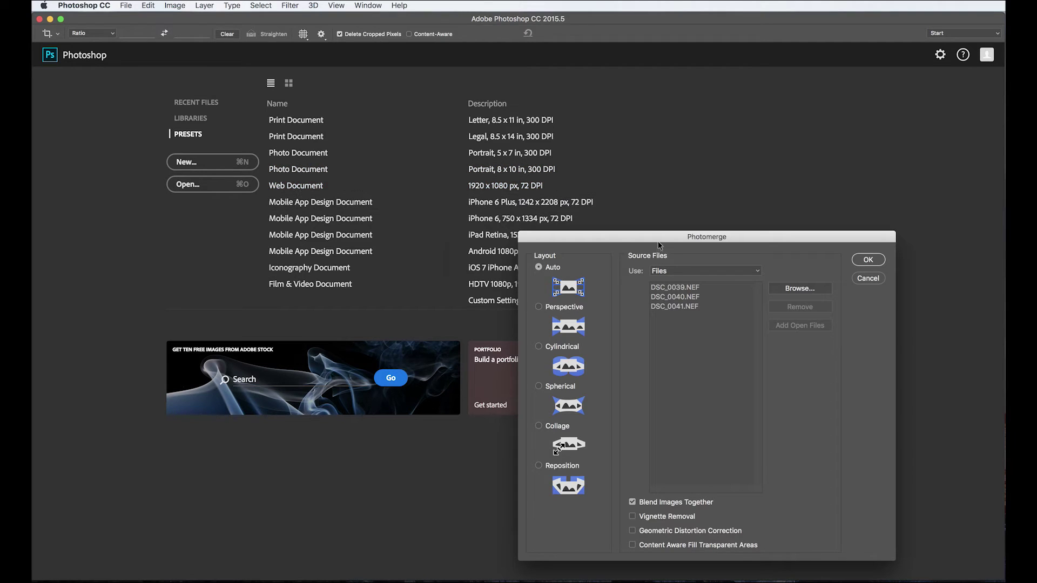
Step: Run Photomerge on the three shots with Vignette Removal and Geometric Distortion Correction enabled
{"action": "left_click_drag", "start_coordinate": [658, 245], "coordinate": [454, 121]}
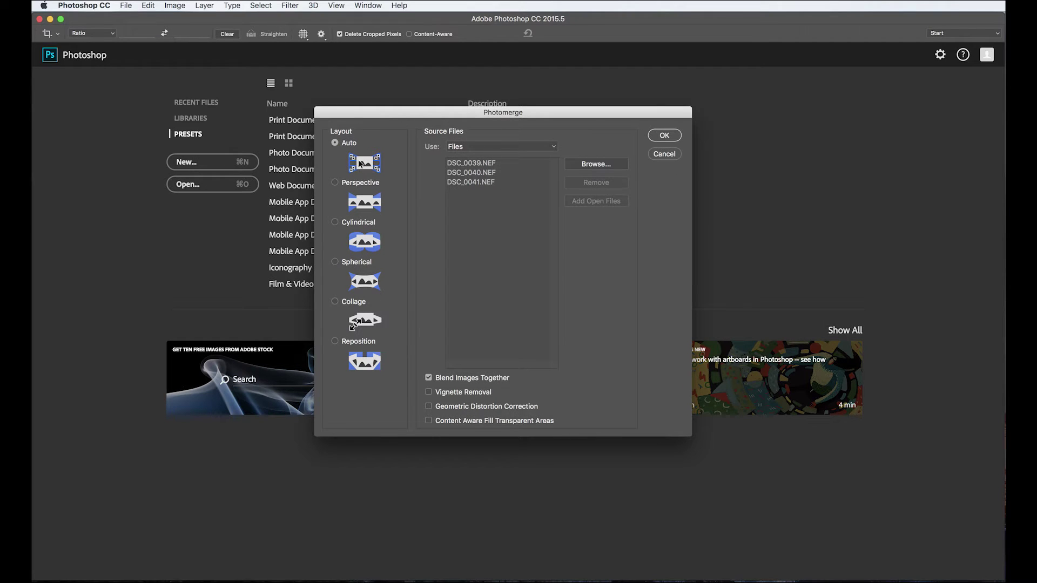
{"action": "left_click", "coordinate": [430, 393]}
{"action": "left_click", "coordinate": [431, 408]}
{"action": "left_click", "coordinate": [664, 136]}
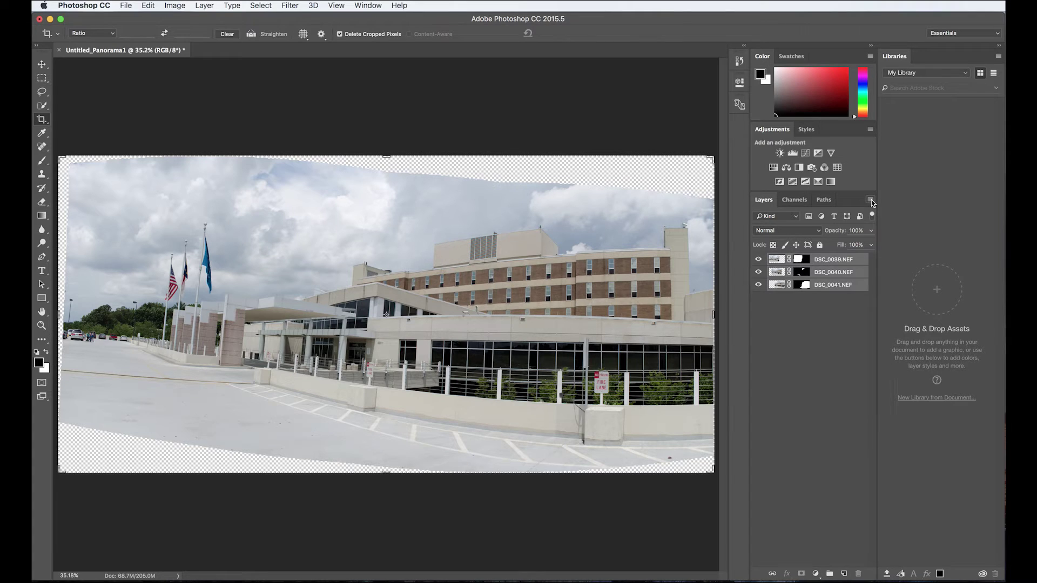
Step: After Untitled_Panorama1 finishes stitching, open the Layers panel menu
{"action": "left_click", "coordinate": [870, 200]}
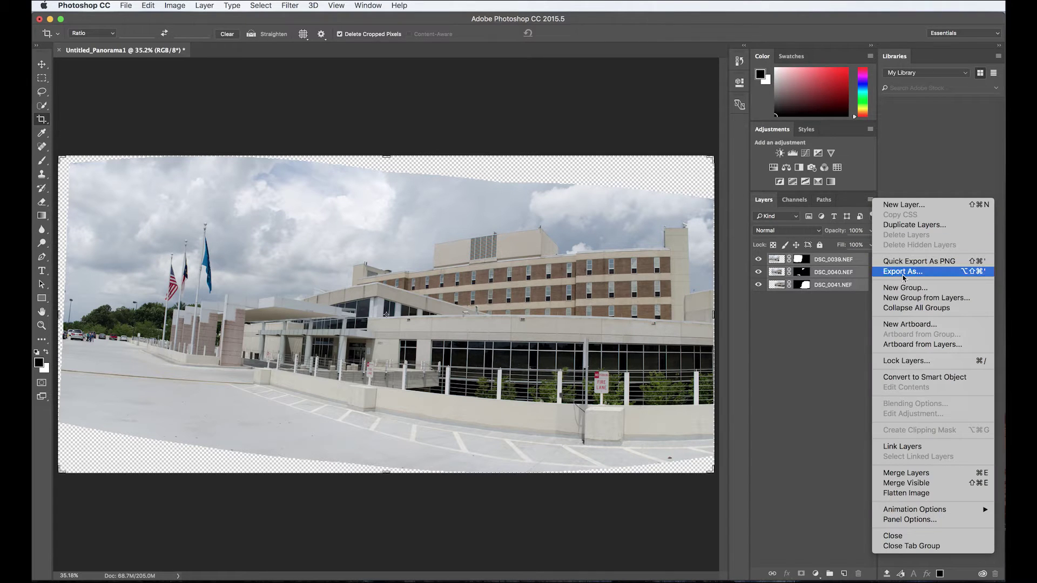
Step: Merge the three masked NEF layers into a single DSC_0039.NEF layer
{"action": "left_click", "coordinate": [913, 472]}
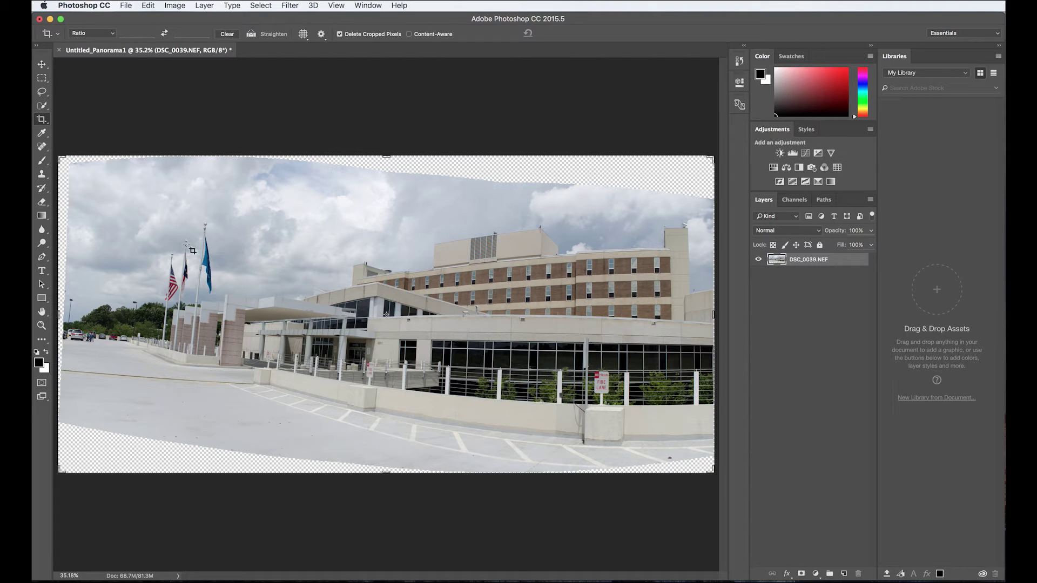
Step: Zoom the canvas out to 25% using the Zoom tool with Option held
{"action": "left_click", "coordinate": [41, 325]}
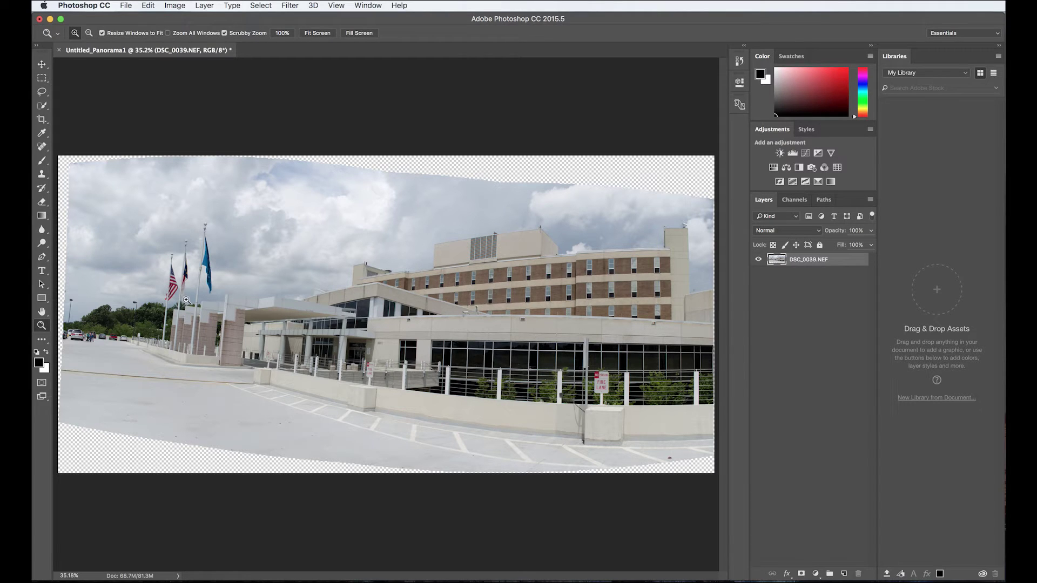
{"action": "key", "text": "alt"}
{"action": "left_click", "coordinate": [341, 285], "text": "alt"}
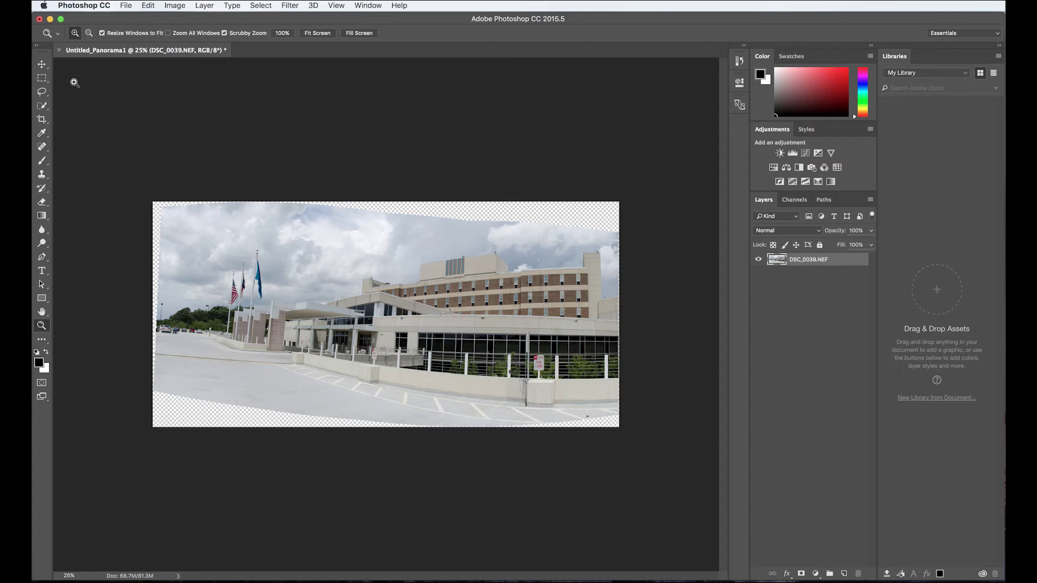
{"action": "left_click", "coordinate": [42, 65]}
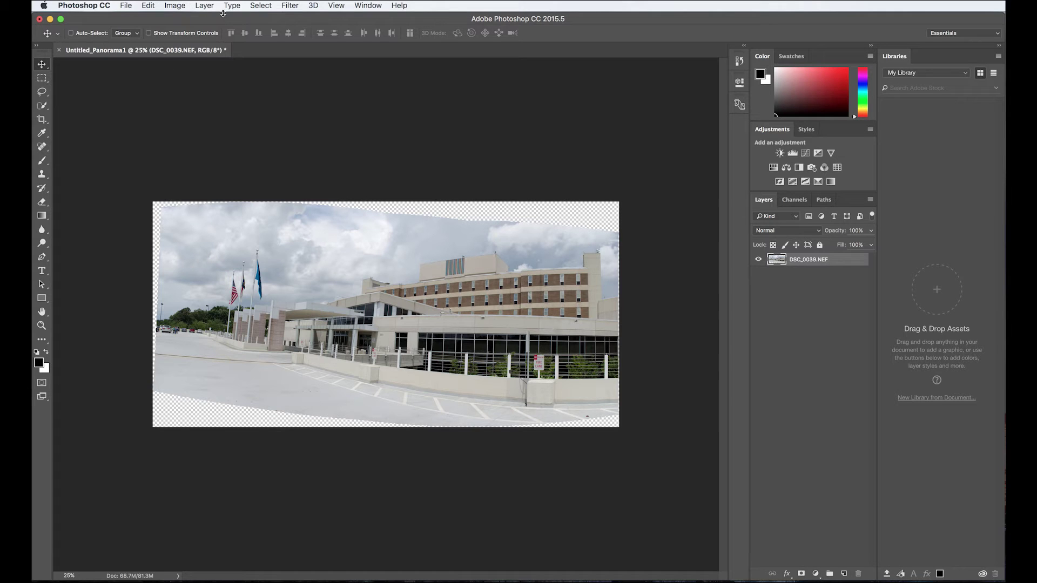
Step: Apply Edit > Transform > Warp to the merged DSC_0039.NEF panorama layer
{"action": "left_click", "coordinate": [148, 6]}
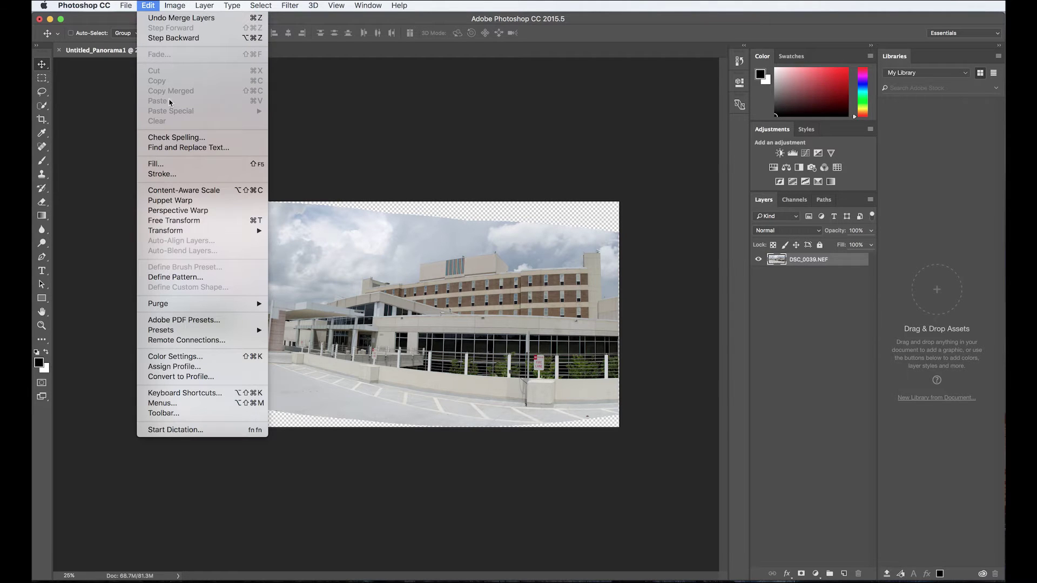
{"action": "mouse_move", "coordinate": [176, 231]}
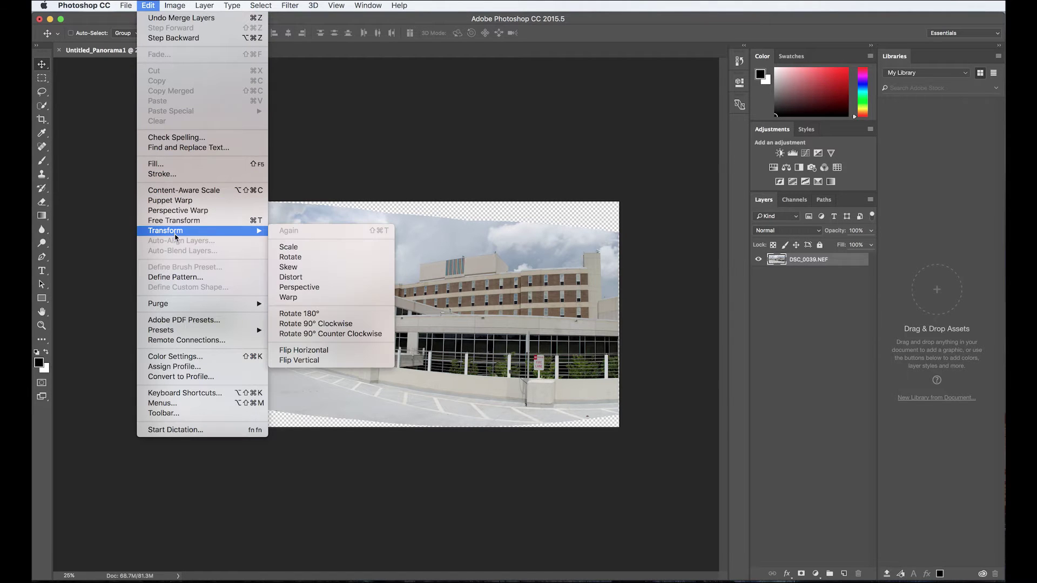
{"action": "left_click", "coordinate": [305, 298]}
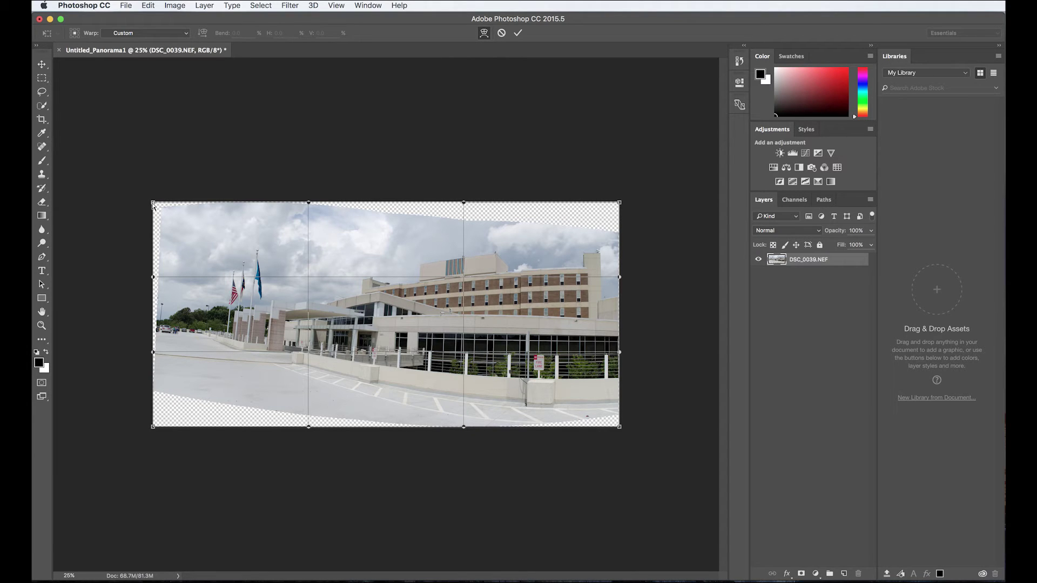
Step: Pull the top-left warp corner outward and upward to bend the left edge
{"action": "left_click_drag", "start_coordinate": [153, 202], "coordinate": [111, 201]}
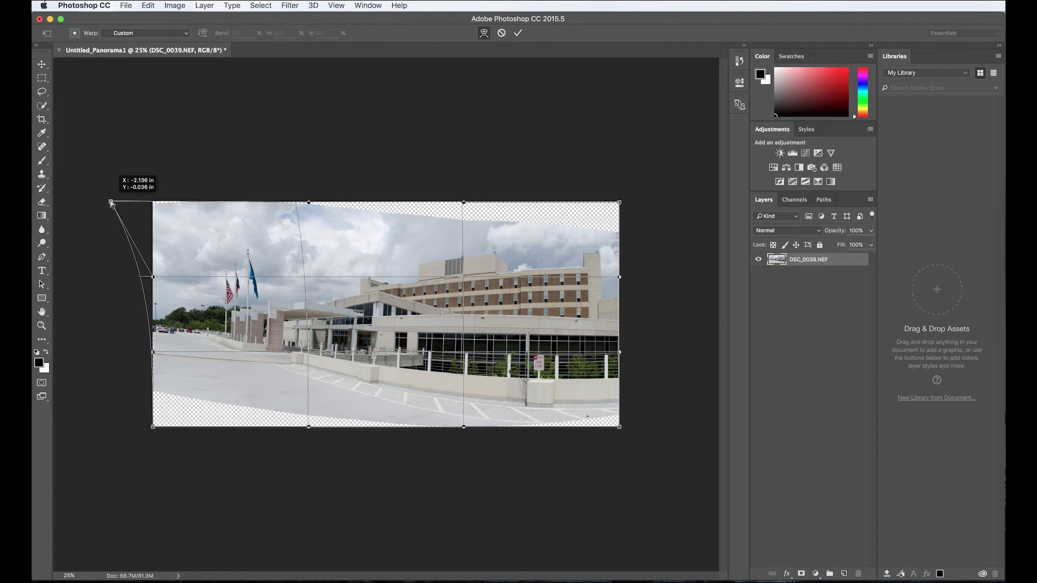
{"action": "left_click_drag", "start_coordinate": [111, 202], "coordinate": [111, 201]}
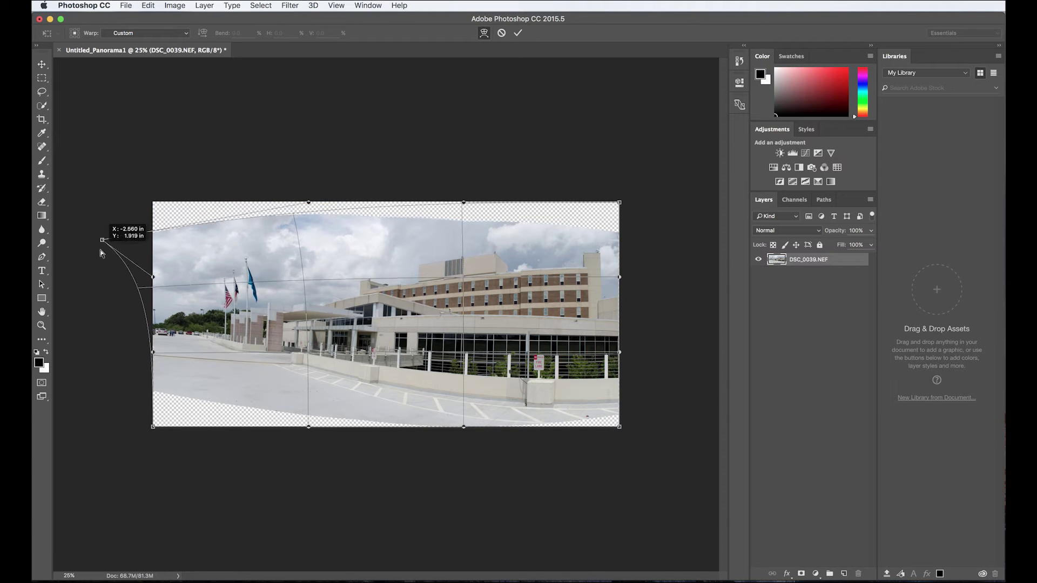
{"action": "left_click_drag", "start_coordinate": [100, 253], "coordinate": [111, 203]}
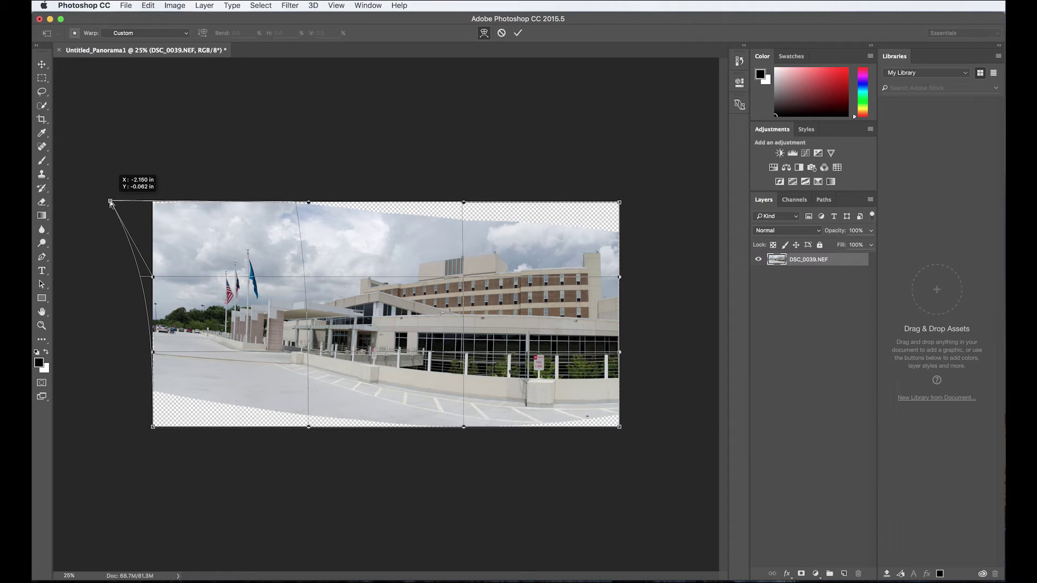
{"action": "left_click_drag", "start_coordinate": [111, 202], "coordinate": [111, 201]}
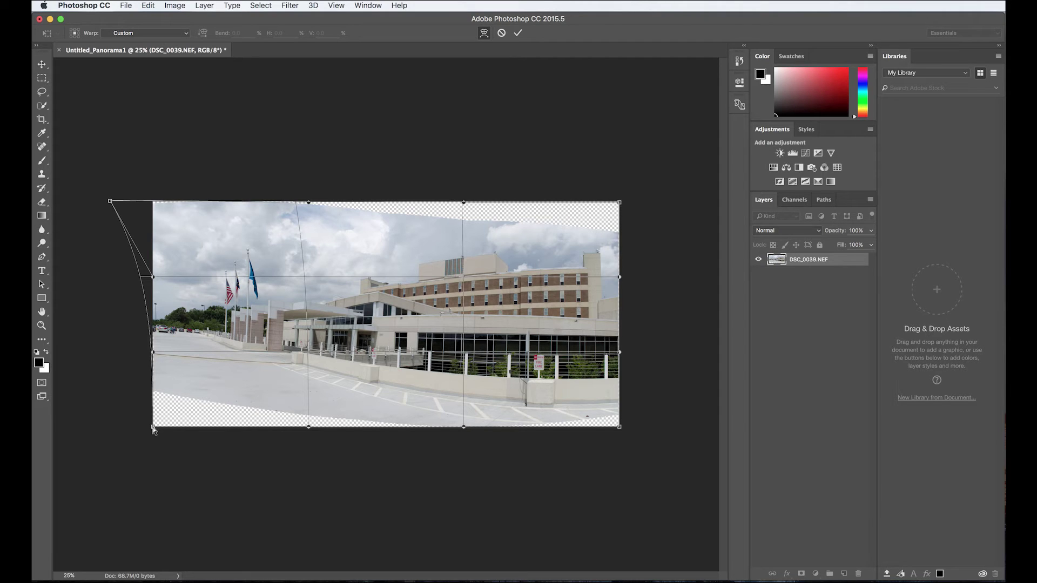
Step: Drag the bottom-left corner down and bend the left edge and building area straighter
{"action": "left_click_drag", "start_coordinate": [153, 427], "coordinate": [160, 544]}
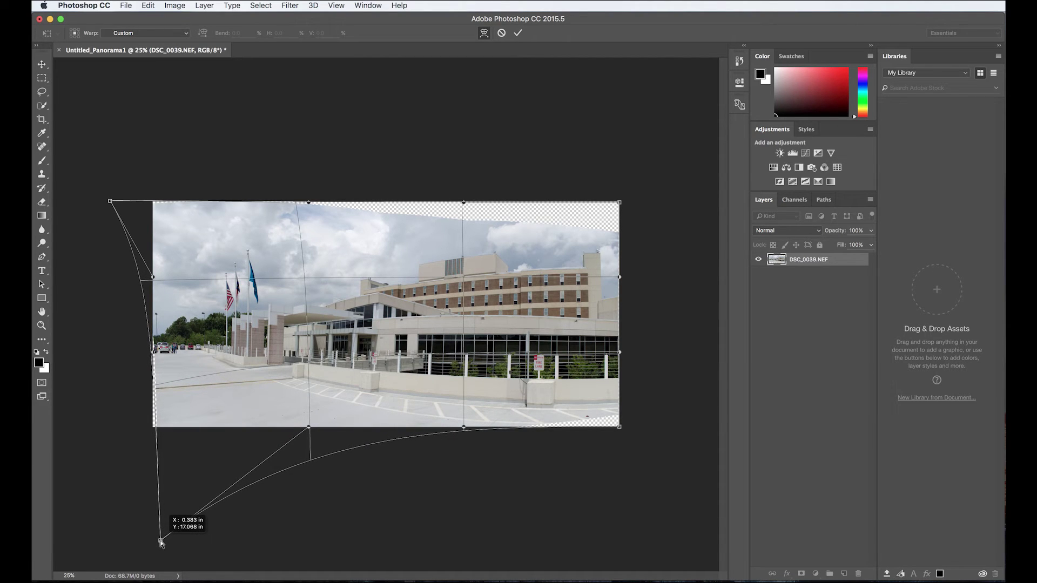
{"action": "left_click_drag", "start_coordinate": [161, 543], "coordinate": [160, 541]}
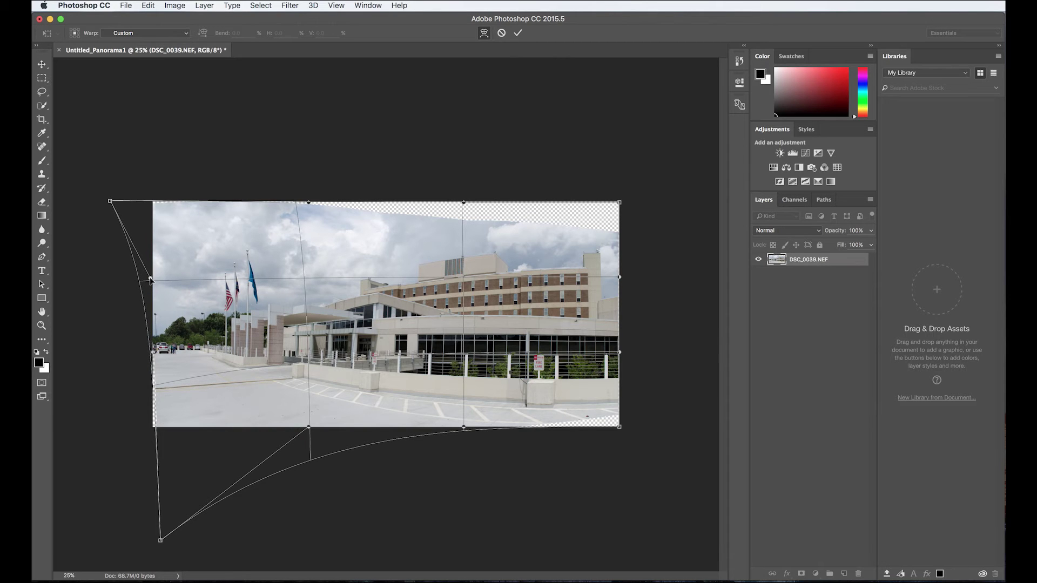
{"action": "mouse_move", "coordinate": [152, 281]}
{"action": "left_mouse_down"}
{"action": "mouse_move", "coordinate": [243, 273]}
{"action": "mouse_move", "coordinate": [321, 248]}
{"action": "mouse_move", "coordinate": [147, 289]}
{"action": "left_mouse_up"}
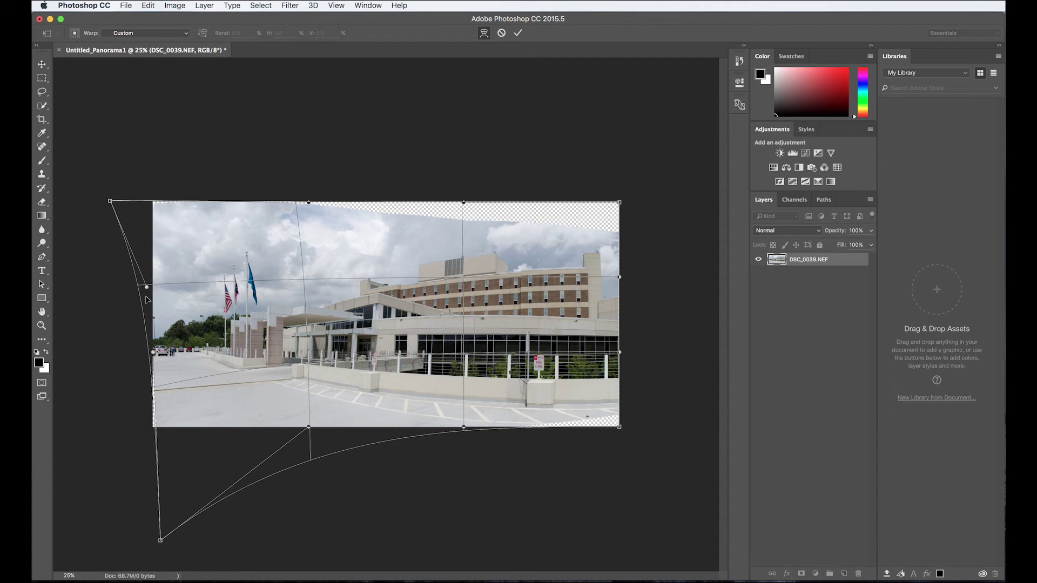
{"action": "left_click_drag", "start_coordinate": [153, 354], "coordinate": [150, 362]}
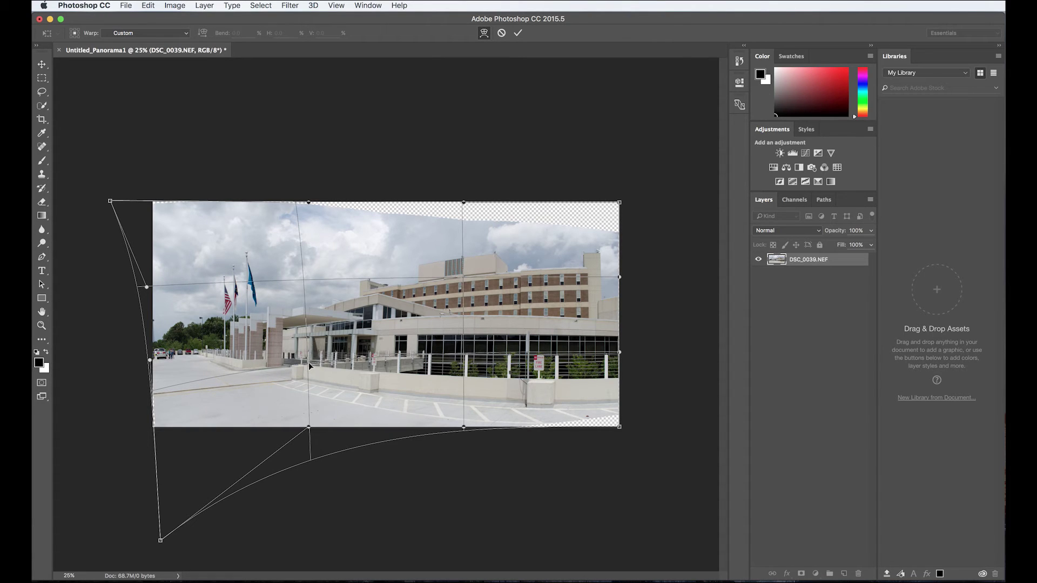
{"action": "mouse_move", "coordinate": [307, 363]}
{"action": "left_mouse_down"}
{"action": "mouse_move", "coordinate": [309, 395]}
{"action": "mouse_move", "coordinate": [320, 366]}
{"action": "mouse_move", "coordinate": [309, 364]}
{"action": "left_mouse_up"}
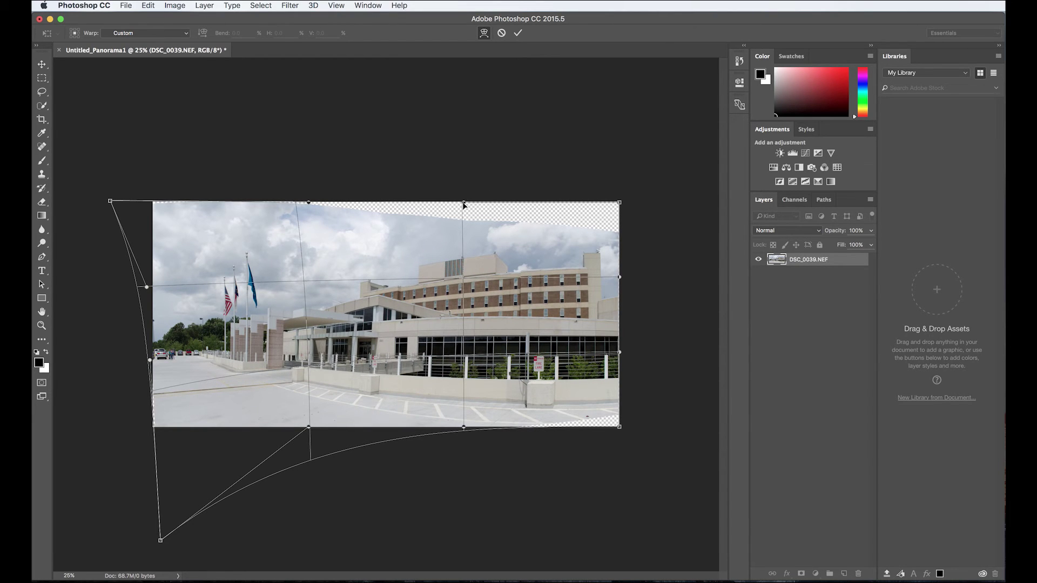
Step: Lift the top middle, nudge the building and flags, raise the bottom edge, and commit the warp
{"action": "left_click_drag", "start_coordinate": [463, 204], "coordinate": [462, 200]}
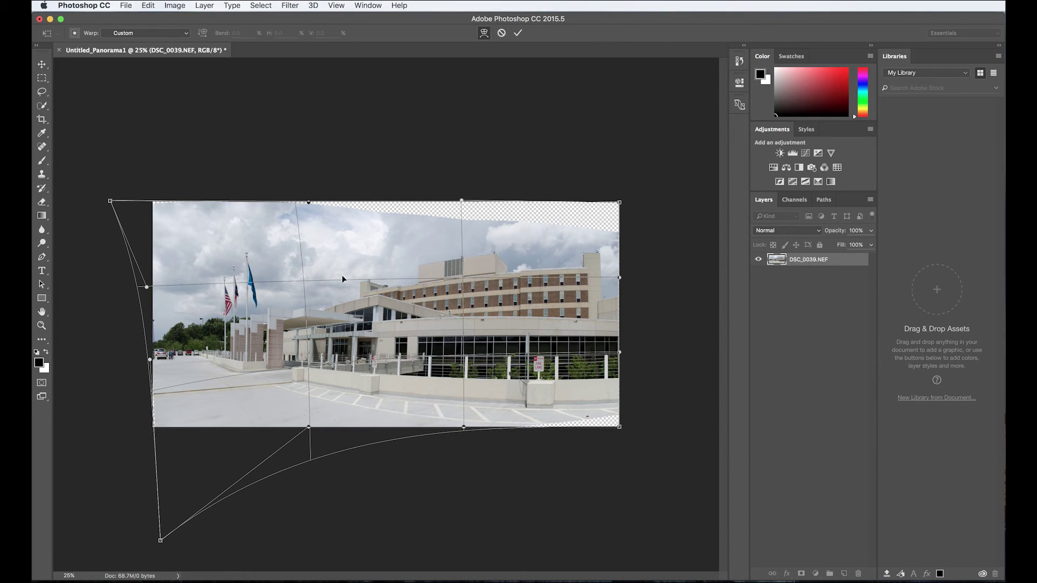
{"action": "left_click_drag", "start_coordinate": [361, 279], "coordinate": [361, 283]}
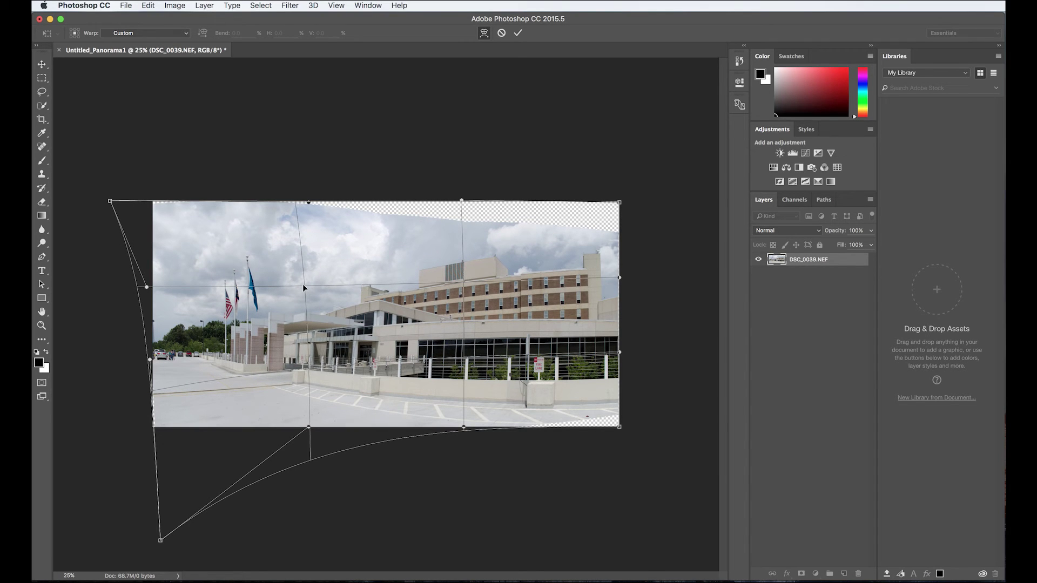
{"action": "left_click_drag", "start_coordinate": [303, 285], "coordinate": [299, 284]}
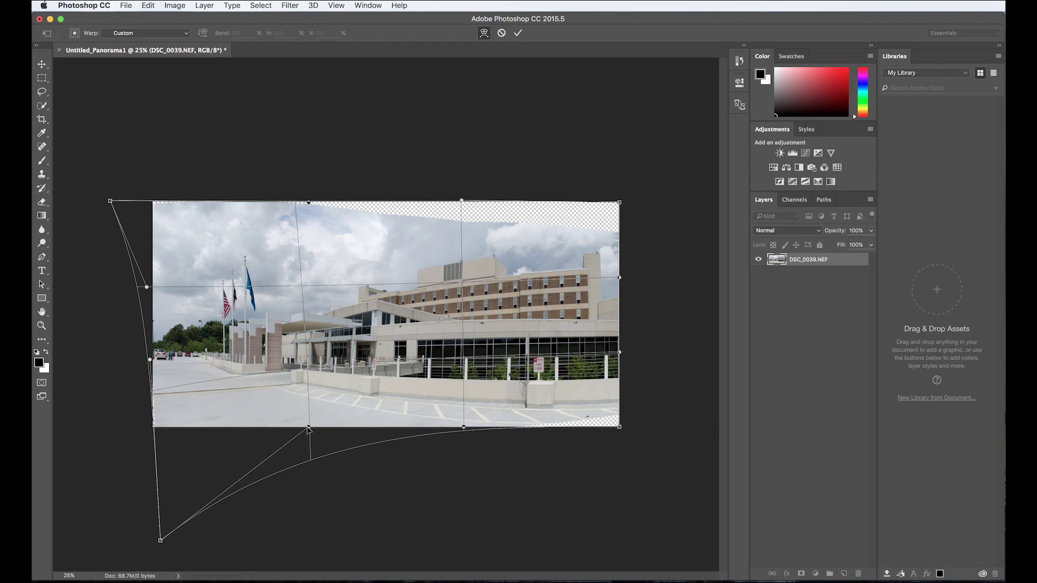
{"action": "left_click_drag", "start_coordinate": [310, 431], "coordinate": [307, 432]}
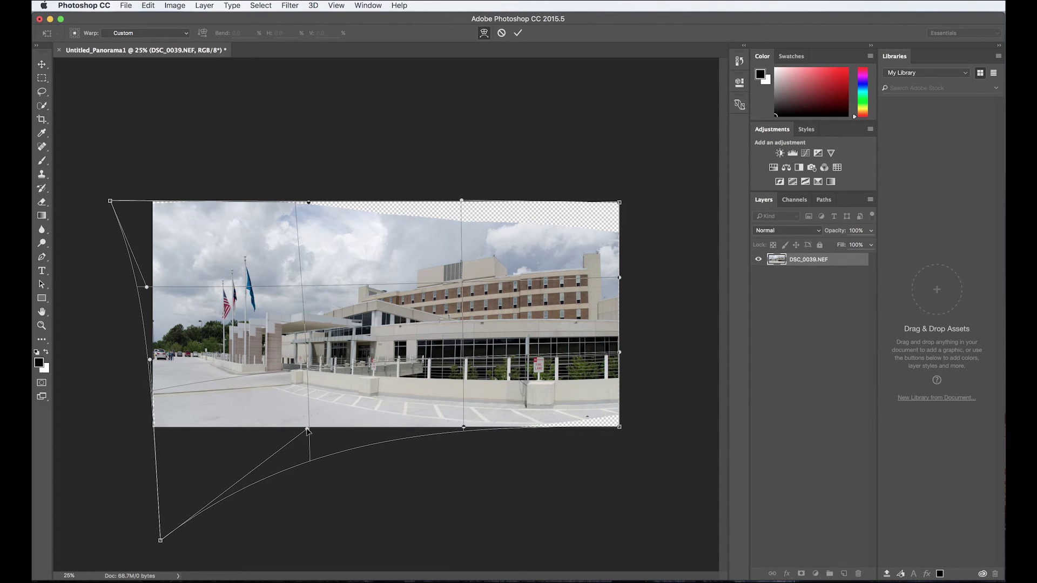
{"action": "left_click_drag", "start_coordinate": [463, 429], "coordinate": [460, 416]}
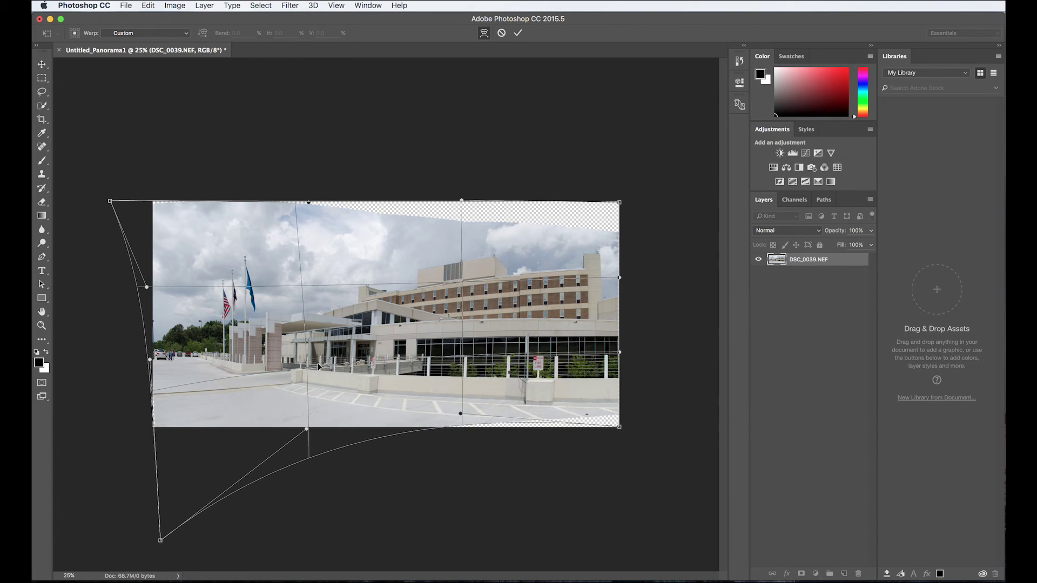
{"action": "left_click_drag", "start_coordinate": [306, 367], "coordinate": [306, 368]}
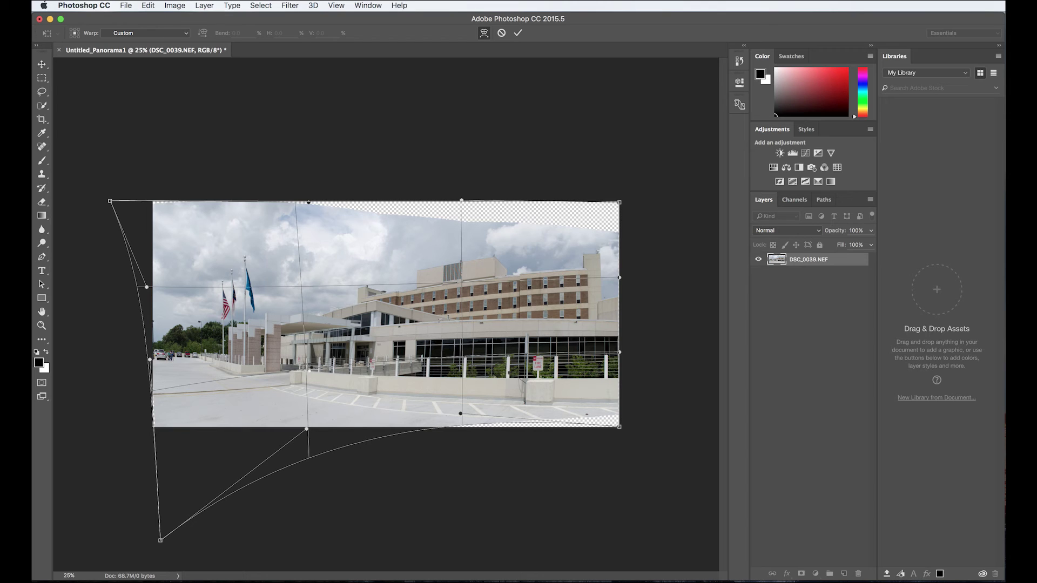
{"action": "key", "text": "Return"}
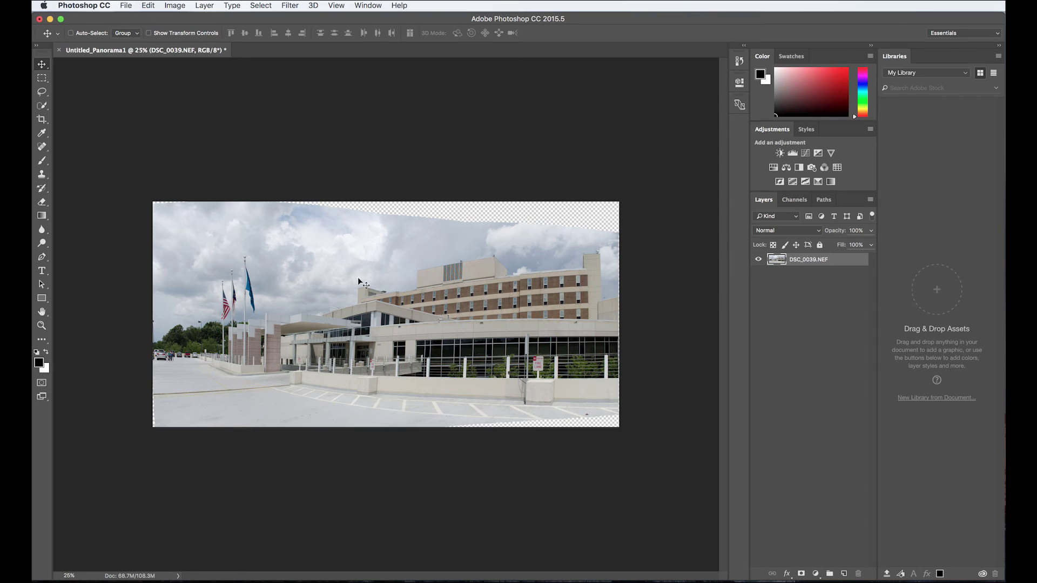
Step: Crop away the top and bottom transparent edges, rotating slightly to level the panorama
{"action": "left_click", "coordinate": [42, 119]}
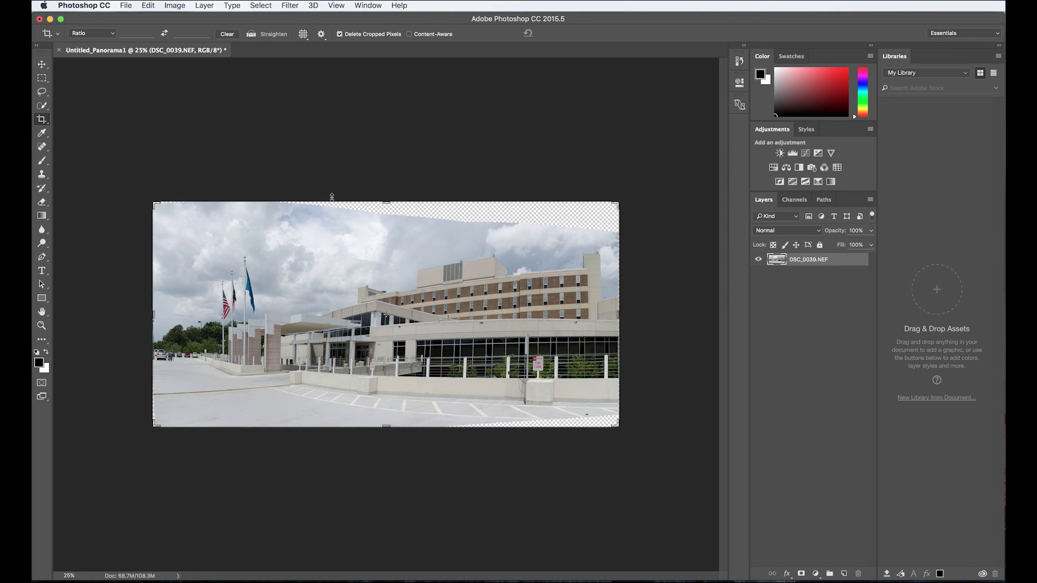
{"action": "left_click_drag", "start_coordinate": [387, 203], "coordinate": [390, 216]}
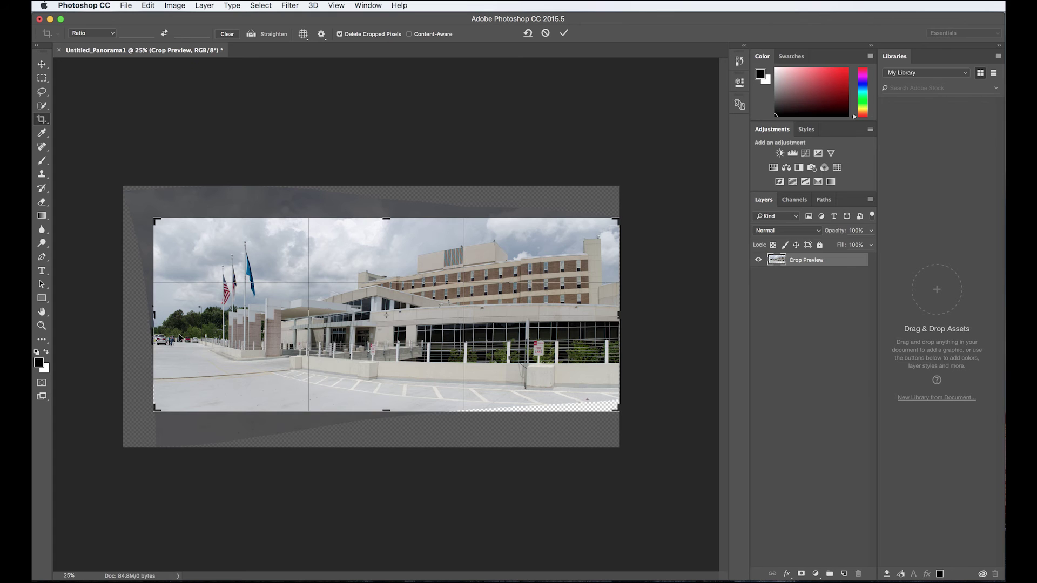
{"action": "left_click_drag", "start_coordinate": [152, 318], "coordinate": [156, 318]}
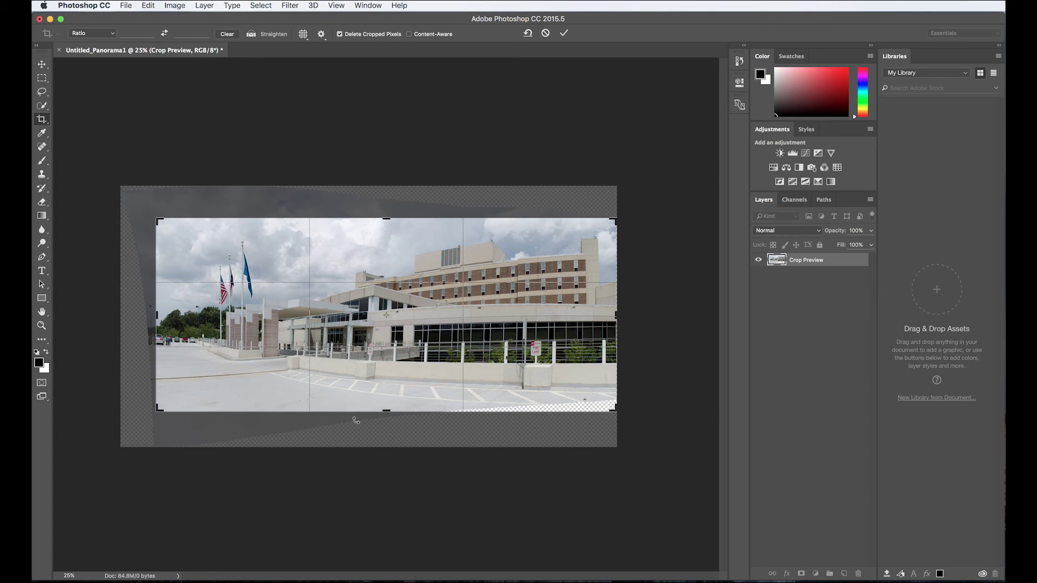
{"action": "left_click_drag", "start_coordinate": [388, 411], "coordinate": [388, 406]}
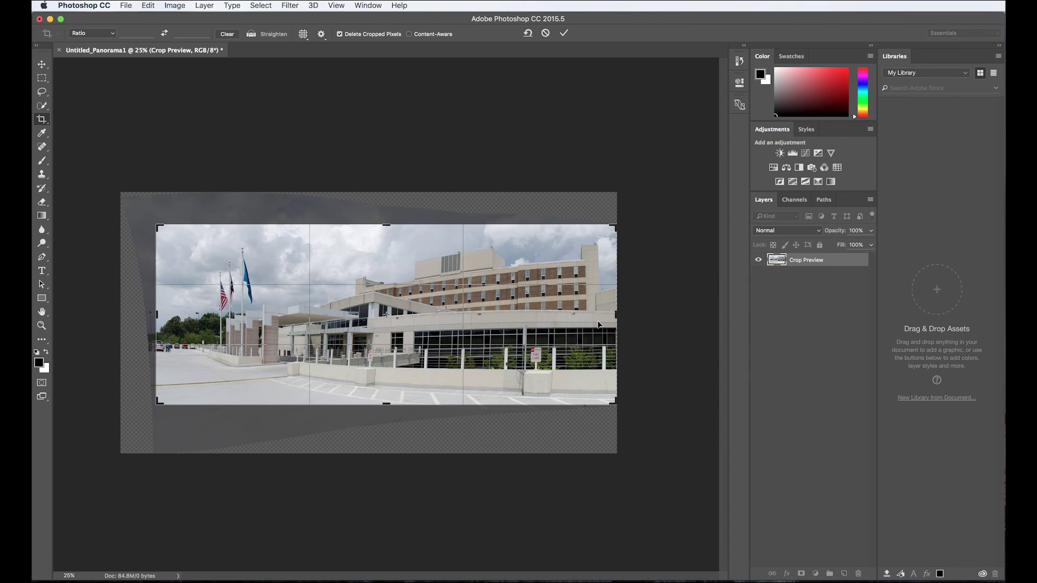
{"action": "key", "text": "Return"}
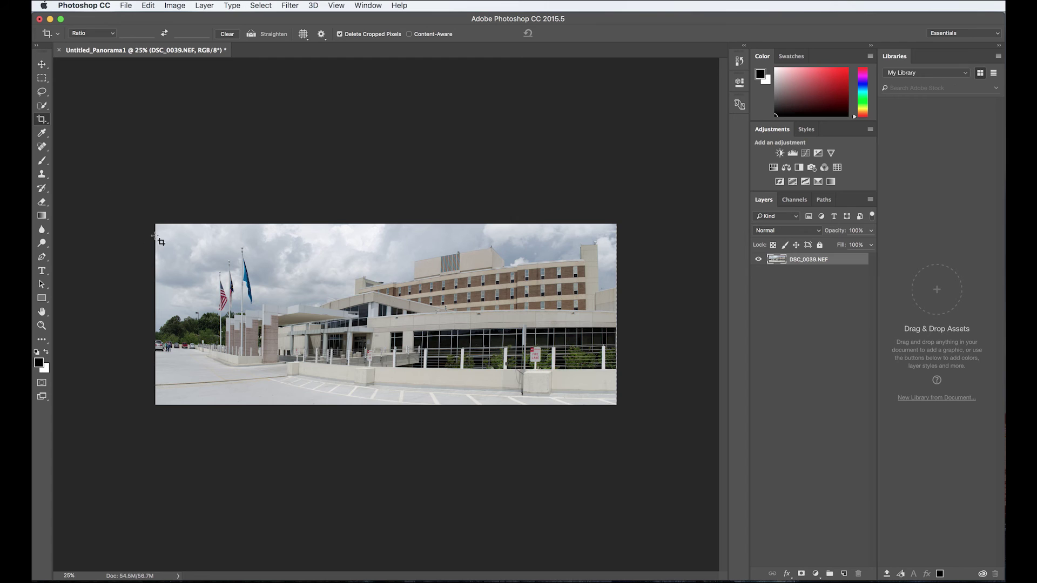
Step: Recrop the image to a clean rectangle and fit it to the view
{"action": "left_click_drag", "start_coordinate": [156, 225], "coordinate": [613, 426]}
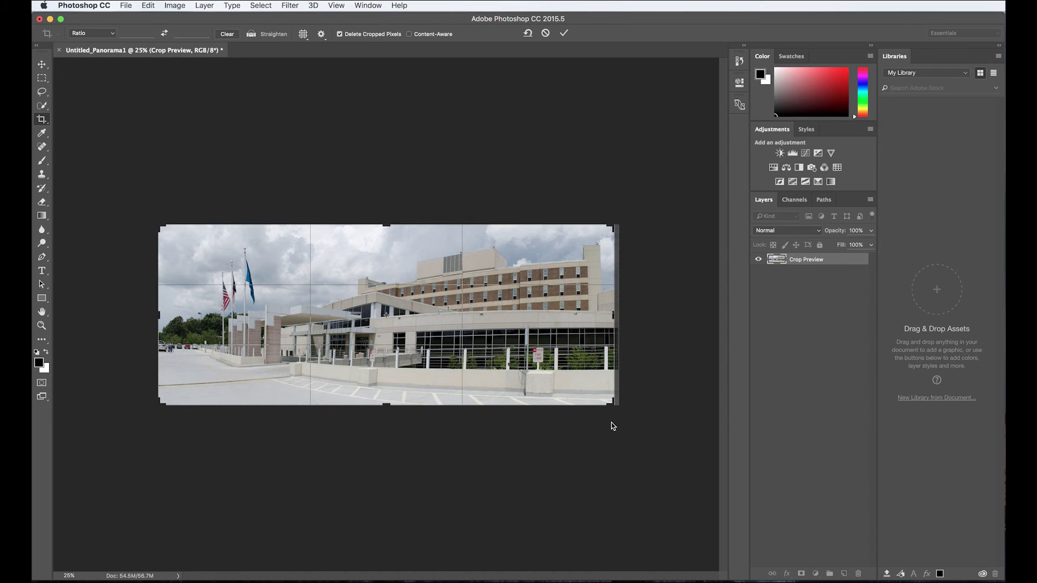
{"action": "key", "text": "Return"}
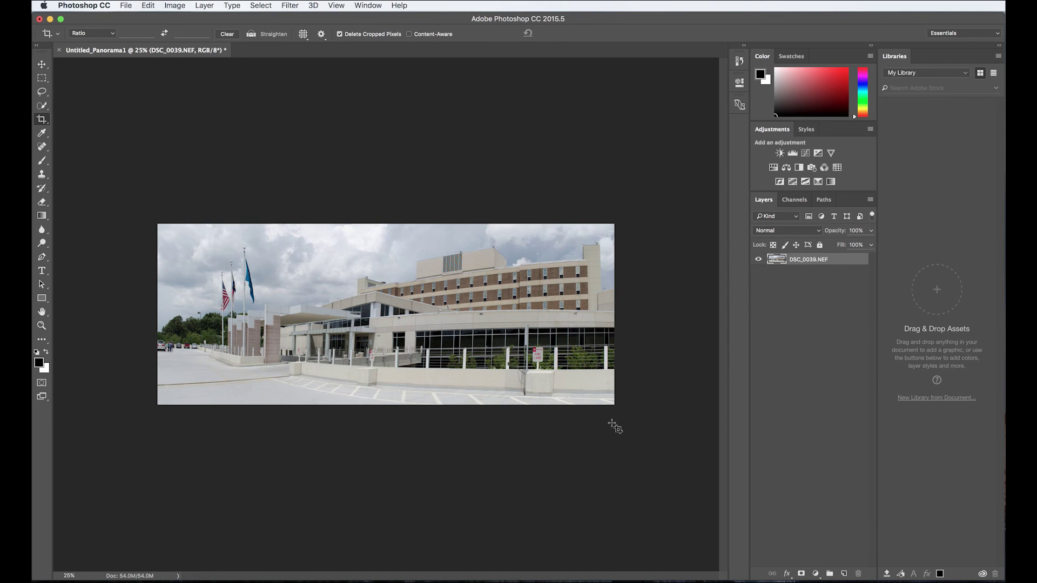
{"action": "key", "text": "super+0"}
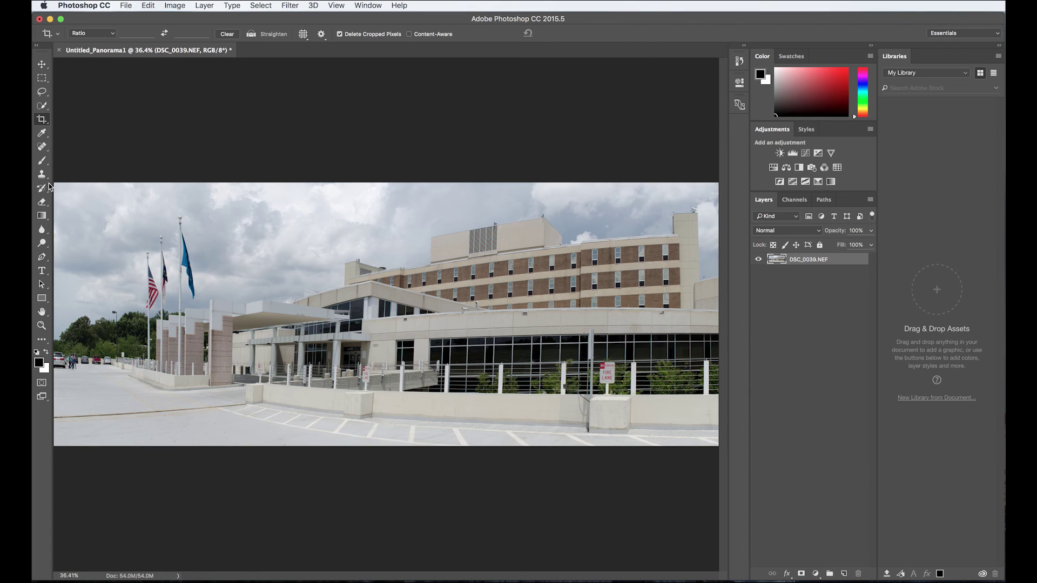
Step: Heal the dark spot on the lower-left pavement with the Content-Aware Spot Healing Brush
{"action": "left_click", "coordinate": [42, 147]}
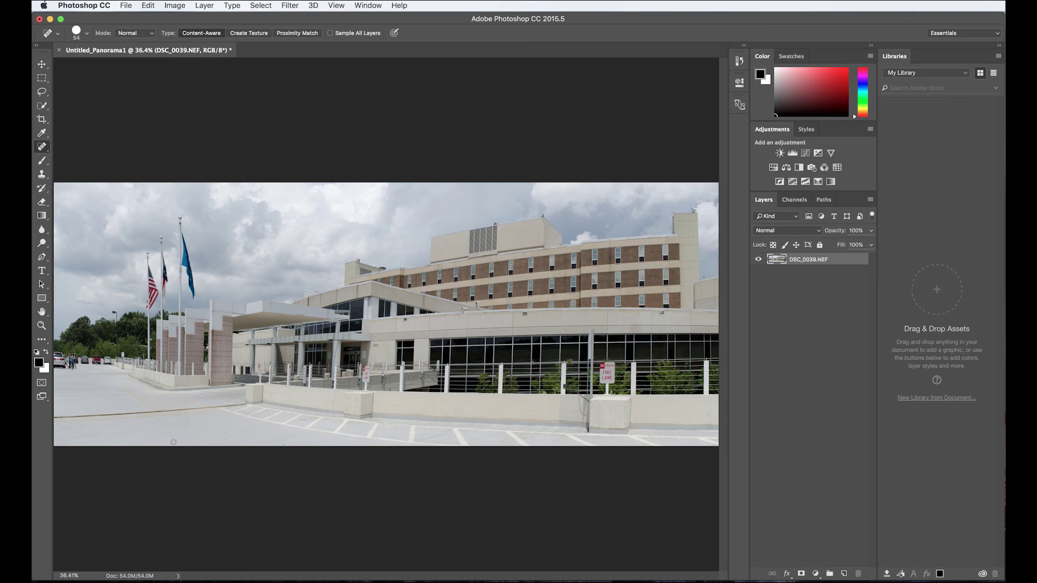
{"action": "left_click_drag", "start_coordinate": [225, 432], "coordinate": [205, 435]}
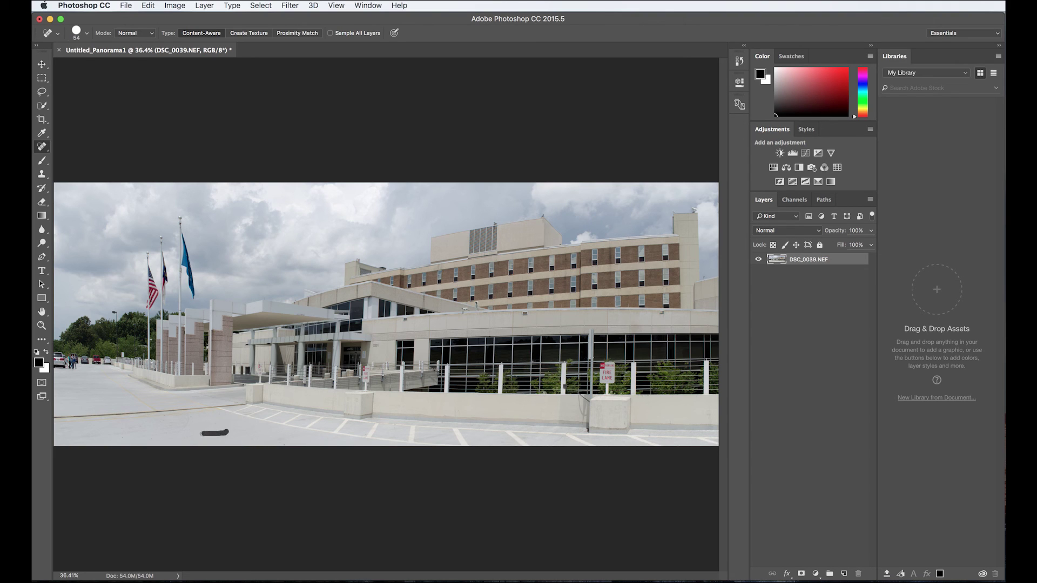